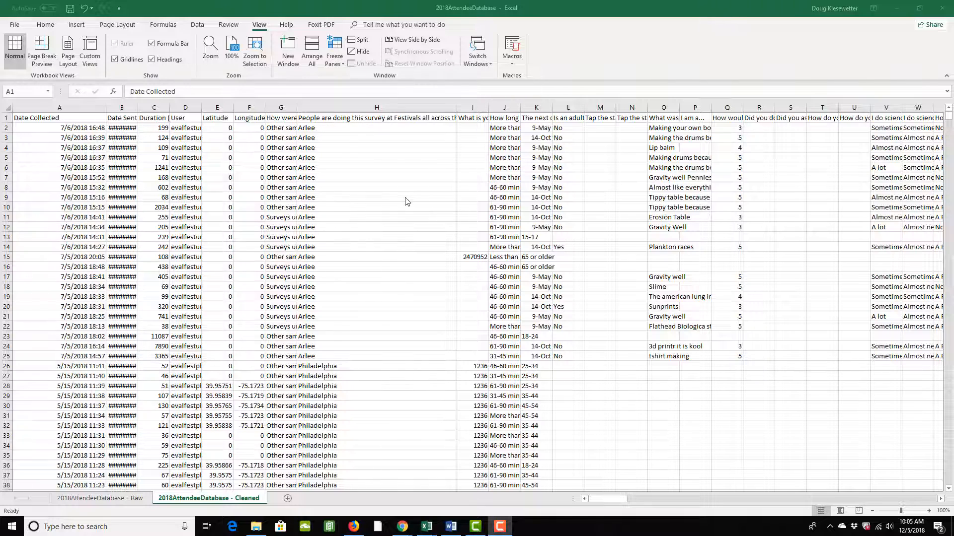
{"action": "scroll", "coordinate": [405, 201], "scroll_direction": "down", "scroll_amount": 7}
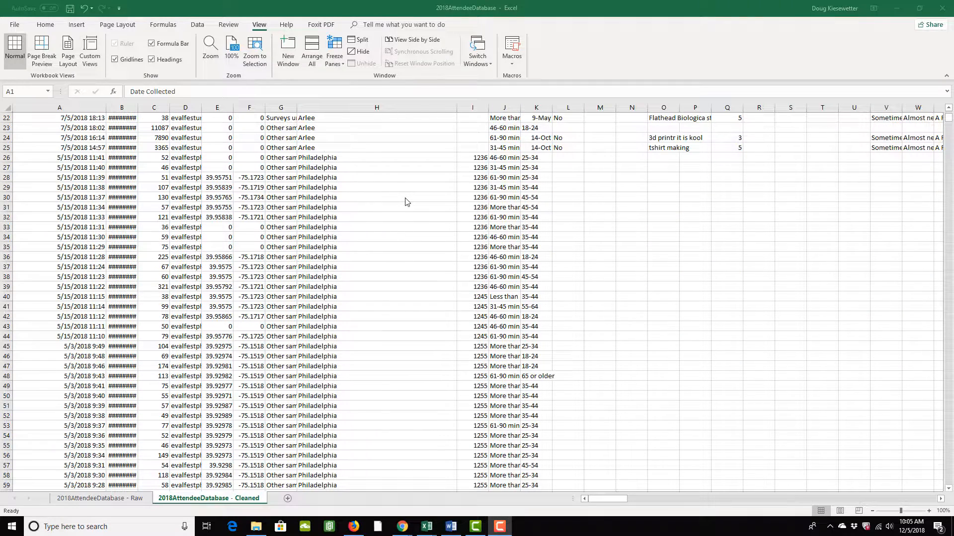
{"action": "scroll", "coordinate": [406, 201], "scroll_direction": "down", "scroll_amount": 3}
{"action": "scroll", "coordinate": [405, 201], "scroll_direction": "up", "scroll_amount": 10}
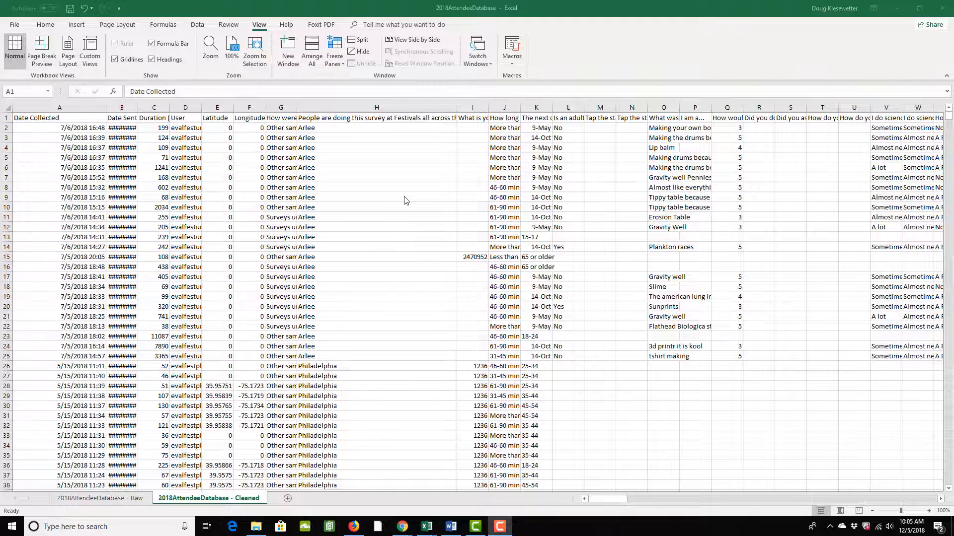
{"action": "left_click", "coordinate": [259, 29]}
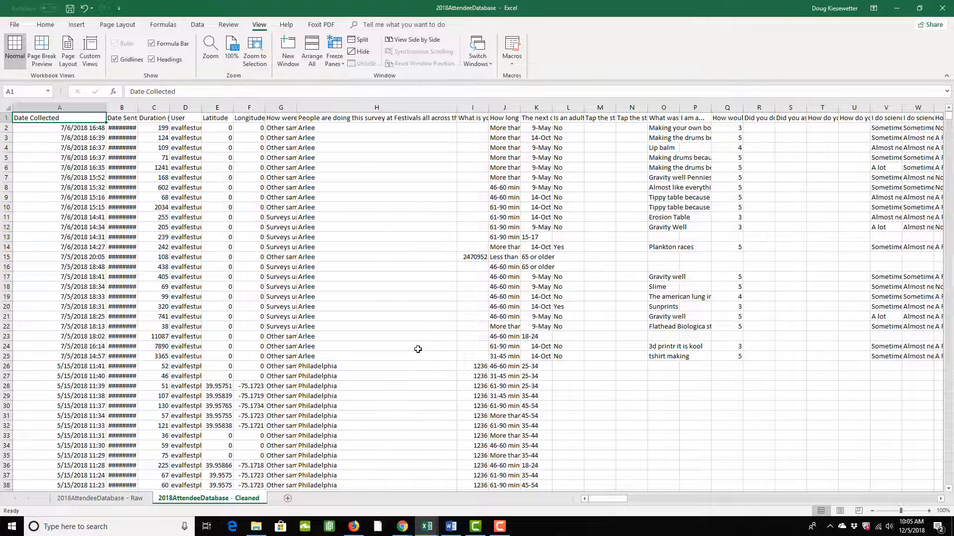
Step: Freeze the top header row of the Cleaned sheet and scroll to confirm it stays fixed
{"action": "left_click", "coordinate": [342, 62]}
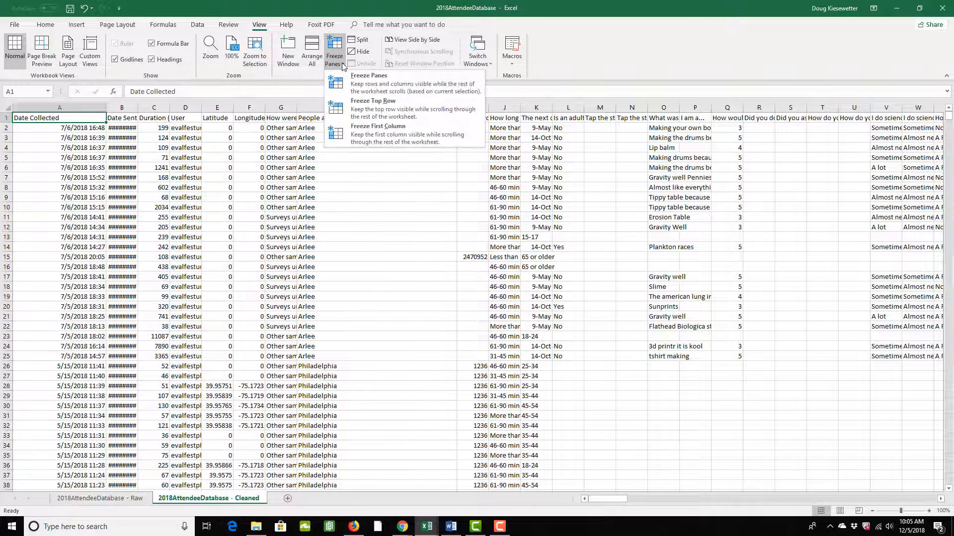
{"action": "left_click", "coordinate": [367, 105]}
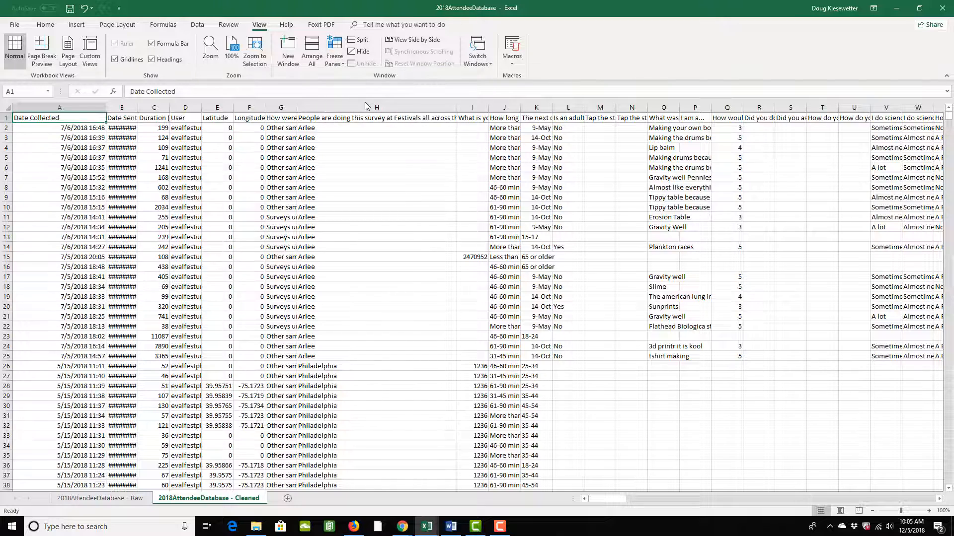
{"action": "scroll", "coordinate": [299, 227], "scroll_direction": "down", "scroll_amount": 12}
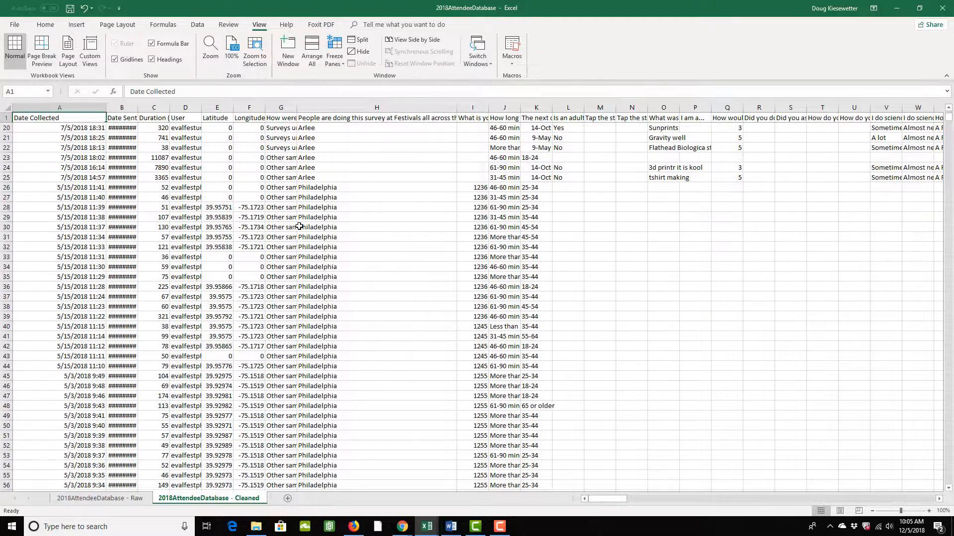
{"action": "scroll", "coordinate": [299, 227], "scroll_direction": "up", "scroll_amount": 4}
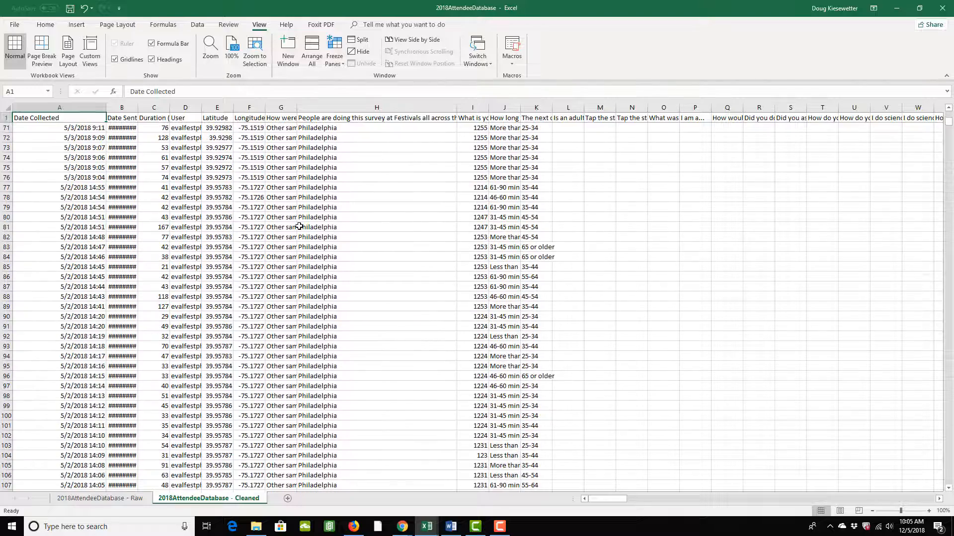
{"action": "scroll", "coordinate": [299, 226], "scroll_direction": "up", "scroll_amount": 8}
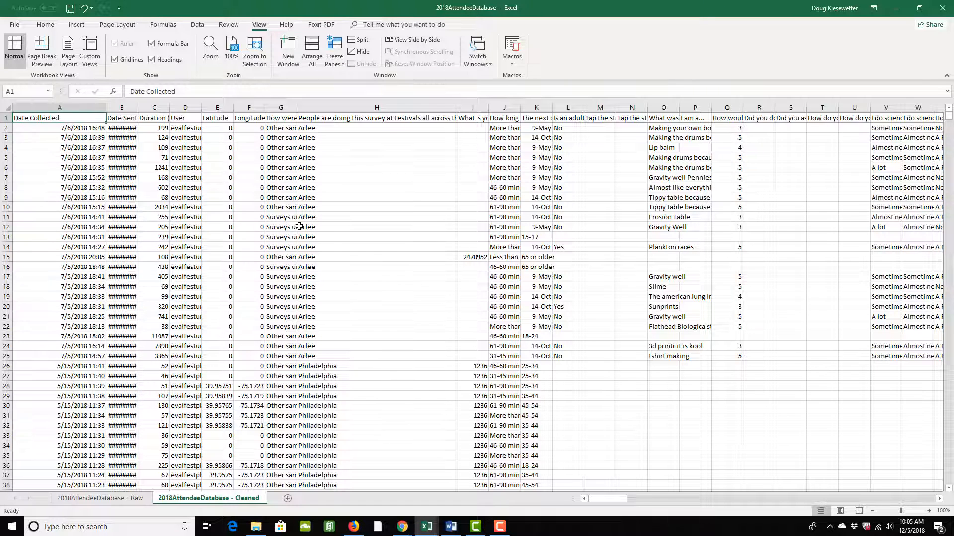
Step: Turn on filter dropdowns for header row 1, Date Collected through ID, then return to column A
{"action": "left_click", "coordinate": [3, 118]}
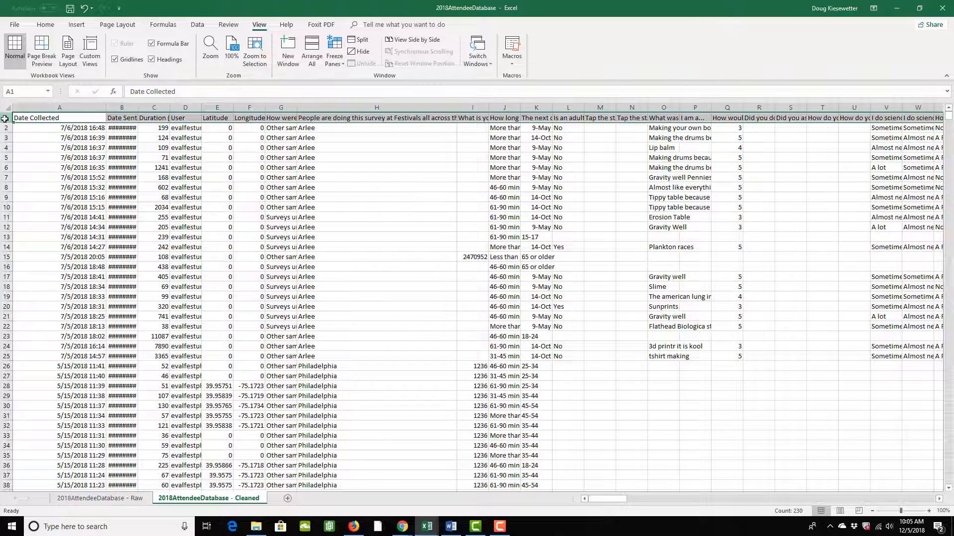
{"action": "left_click", "coordinate": [46, 25]}
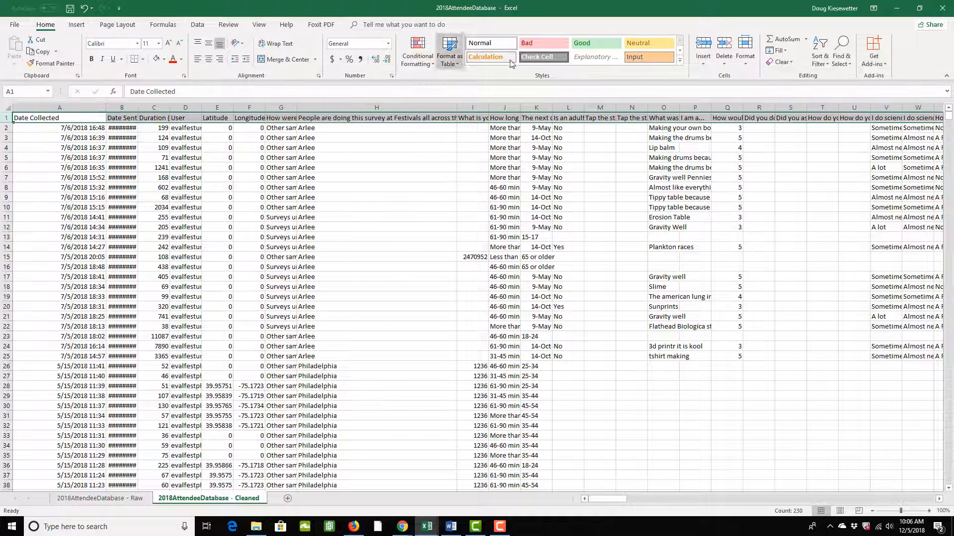
{"action": "left_click", "coordinate": [824, 68]}
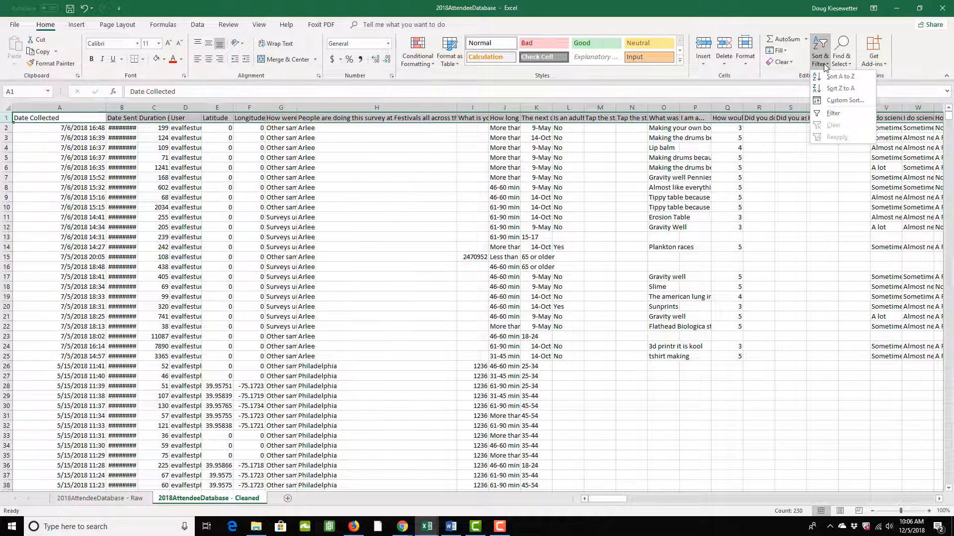
{"action": "left_click", "coordinate": [833, 114]}
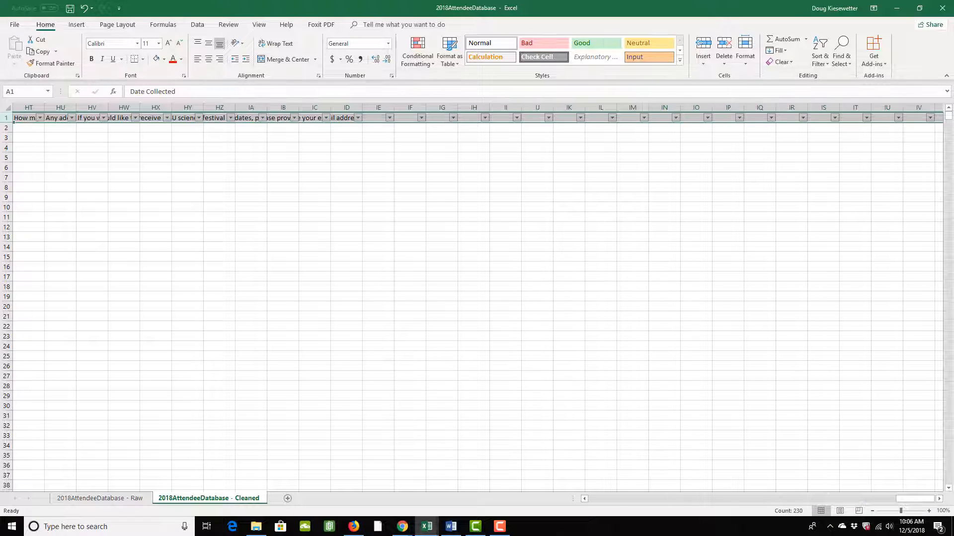
{"action": "left_click_drag", "start_coordinate": [779, 510], "coordinate": [545, 505]}
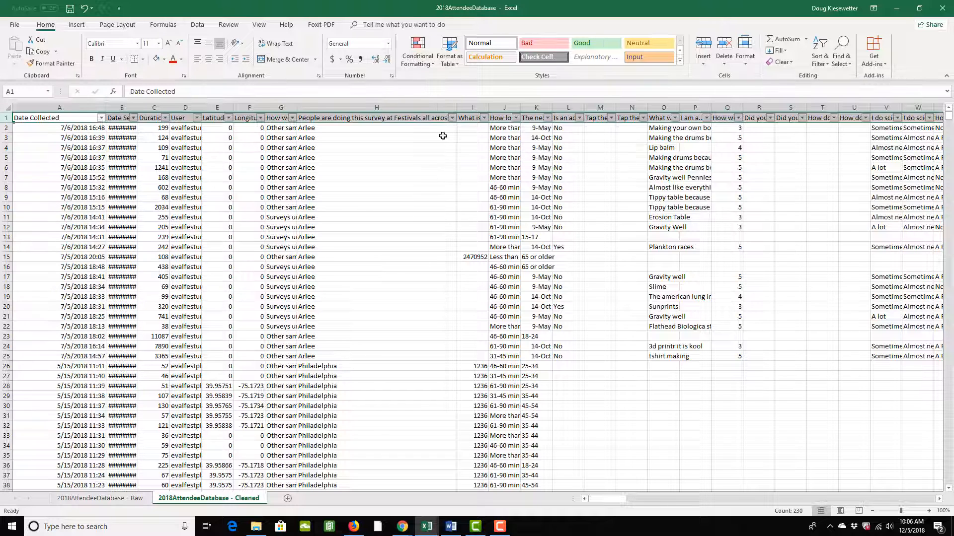
Step: Filter column H to only Bay Area Science Festival, leaving 560 of 3989 records
{"action": "left_click", "coordinate": [441, 135]}
{"action": "left_click", "coordinate": [451, 118]}
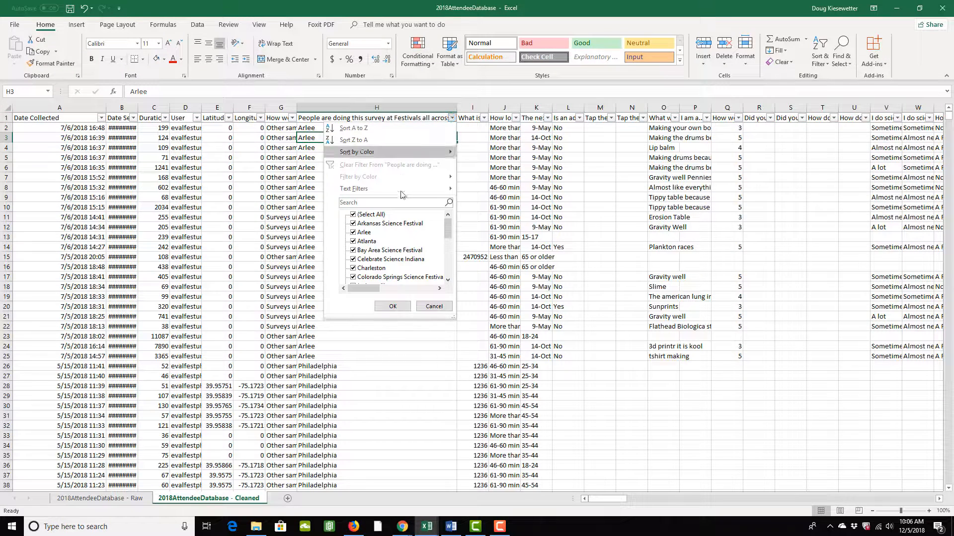
{"action": "scroll", "coordinate": [378, 241], "scroll_direction": "down", "scroll_amount": 5}
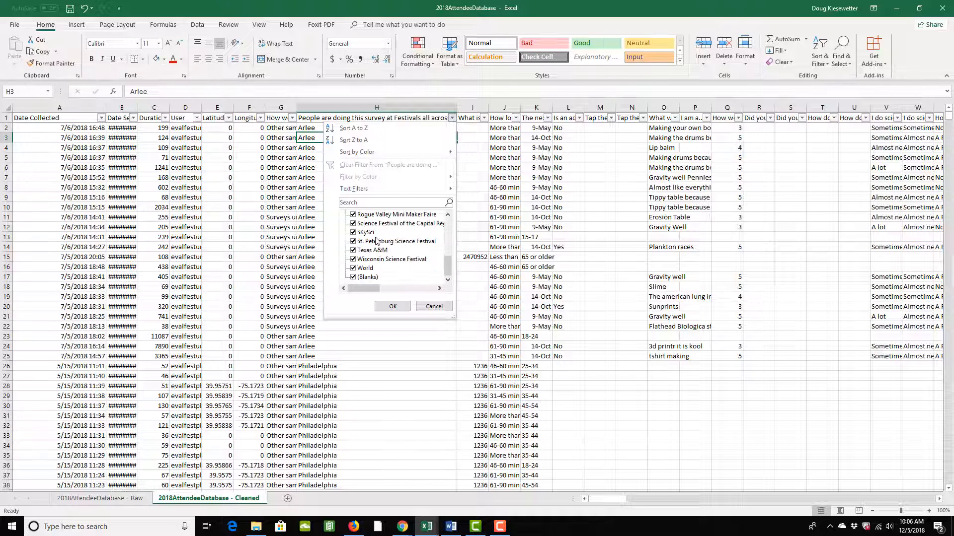
{"action": "scroll", "coordinate": [377, 240], "scroll_direction": "up", "scroll_amount": 5}
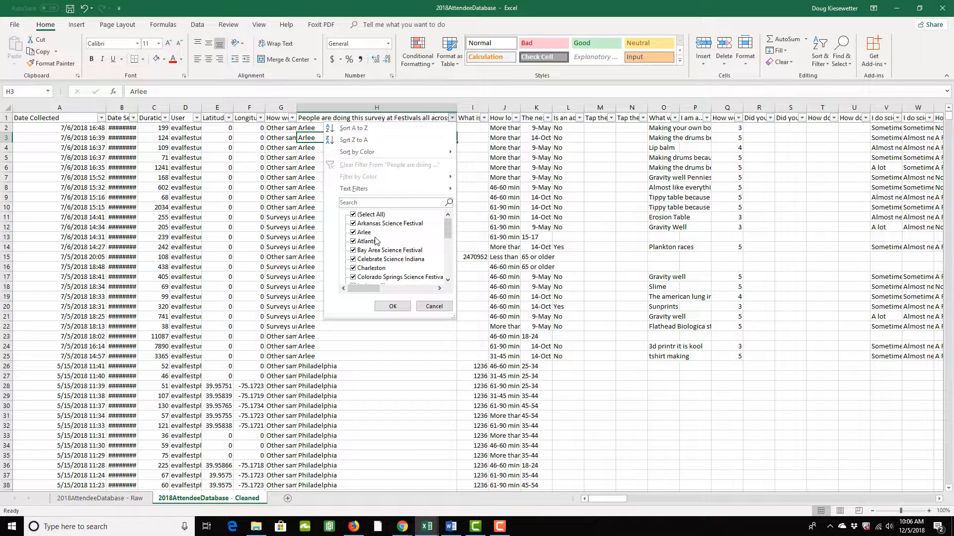
{"action": "left_click", "coordinate": [354, 216]}
{"action": "left_click", "coordinate": [354, 251]}
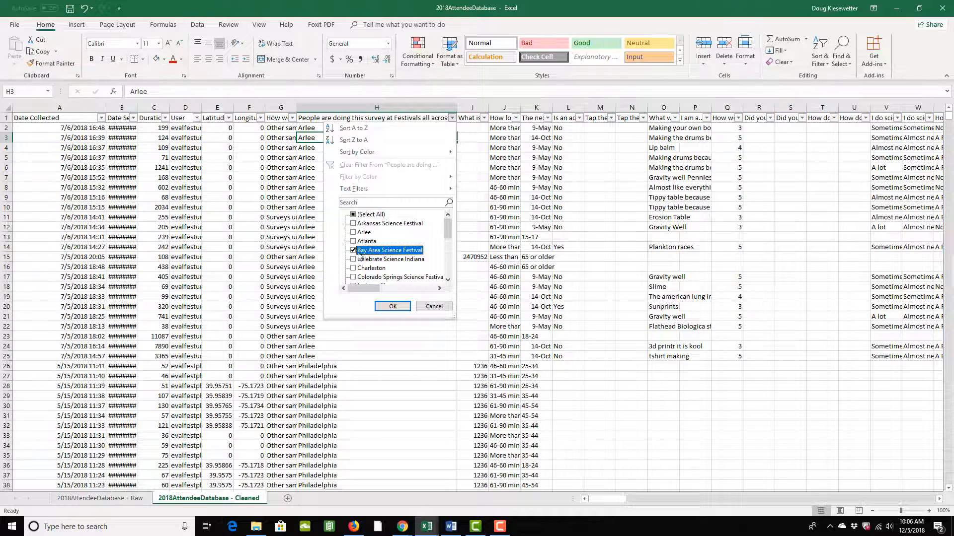
{"action": "left_click", "coordinate": [396, 307]}
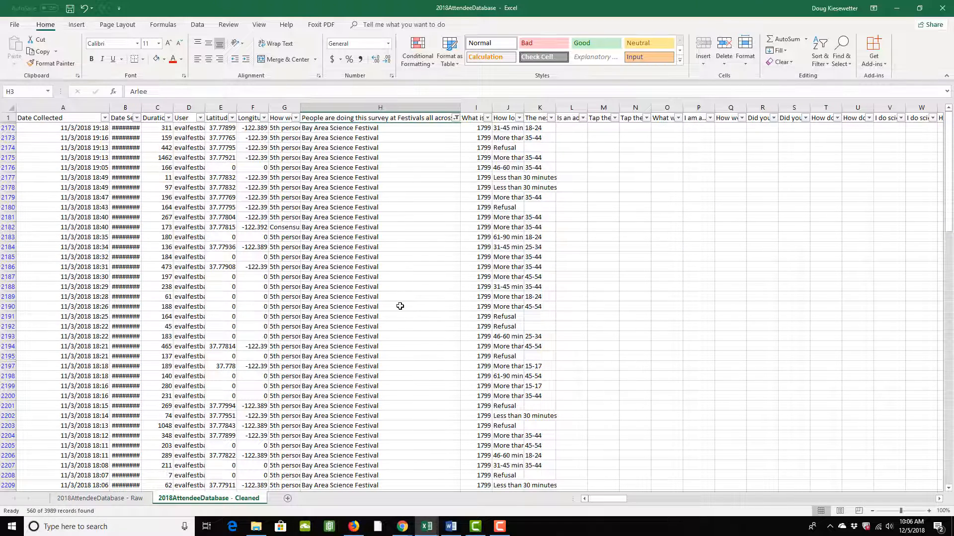
{"action": "scroll", "coordinate": [400, 307], "scroll_direction": "down", "scroll_amount": 20}
{"action": "scroll", "coordinate": [400, 307], "scroll_direction": "up", "scroll_amount": 20}
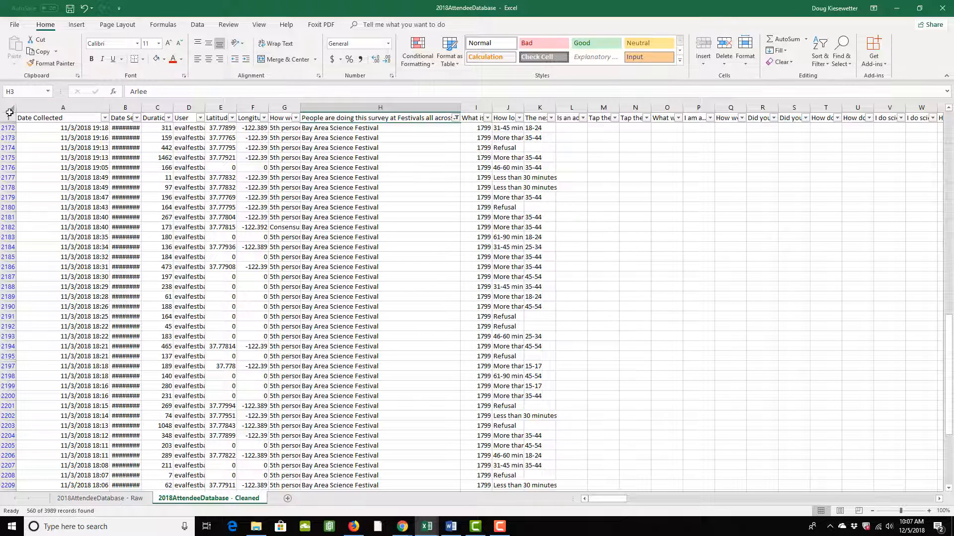
Step: Copy the filtered worksheet and add two new blank sheets, Sheet2 and Sheet3
{"action": "left_click", "coordinate": [10, 108]}
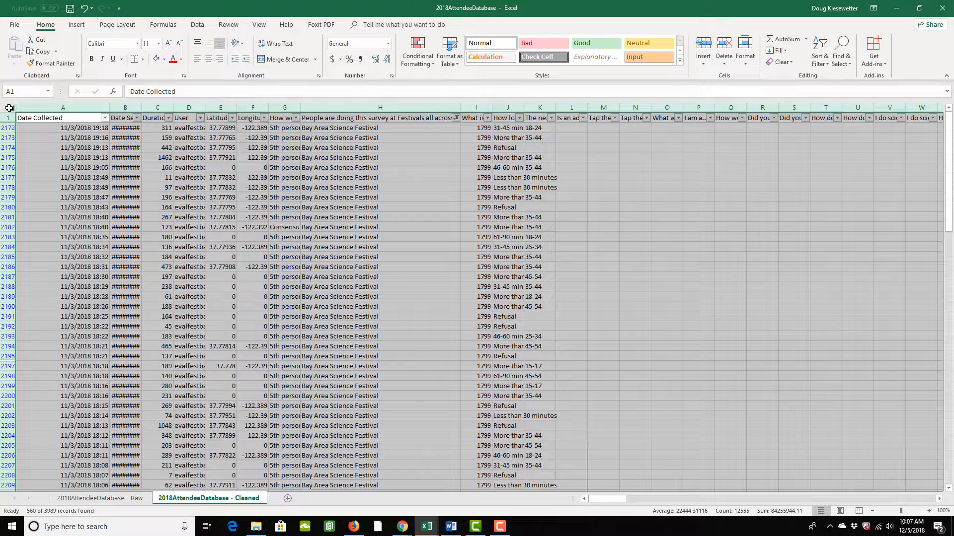
{"action": "key", "text": "ctrl+c"}
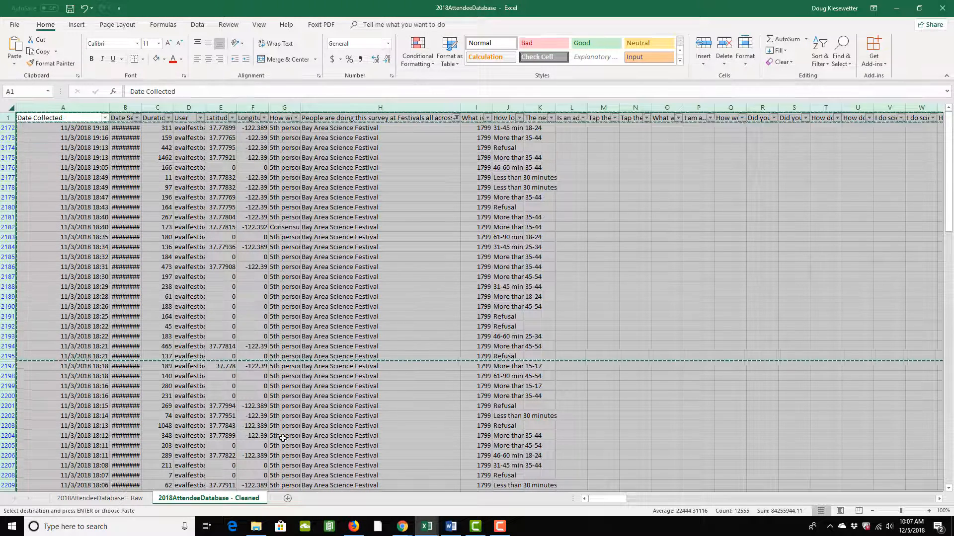
{"action": "left_click", "coordinate": [287, 498]}
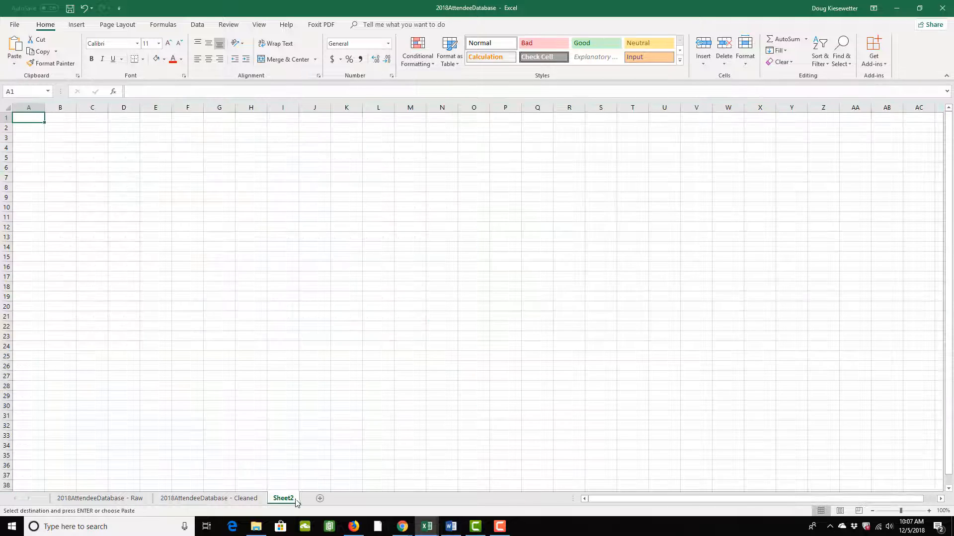
{"action": "left_click", "coordinate": [320, 499]}
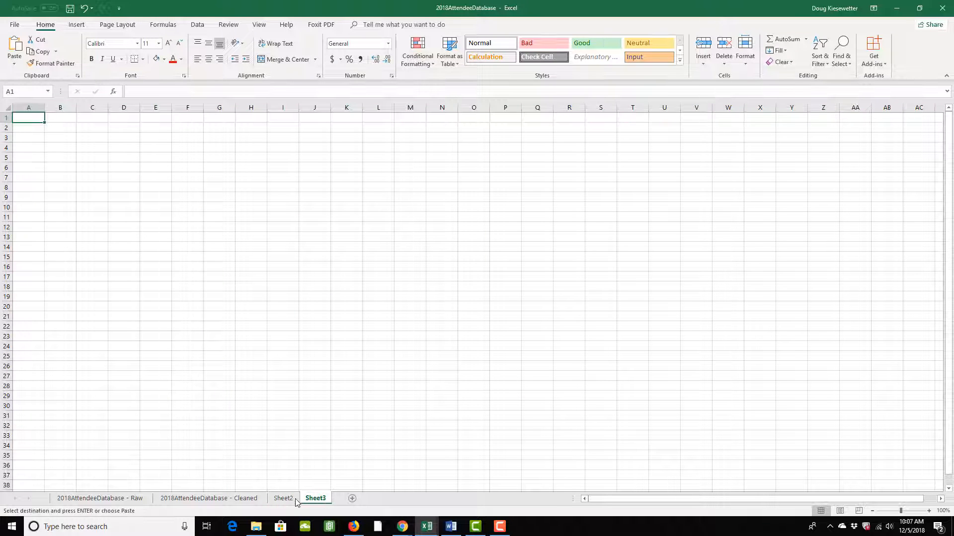
Step: Paste the copied festival records into Sheet2 and Sheet3
{"action": "left_click", "coordinate": [290, 499]}
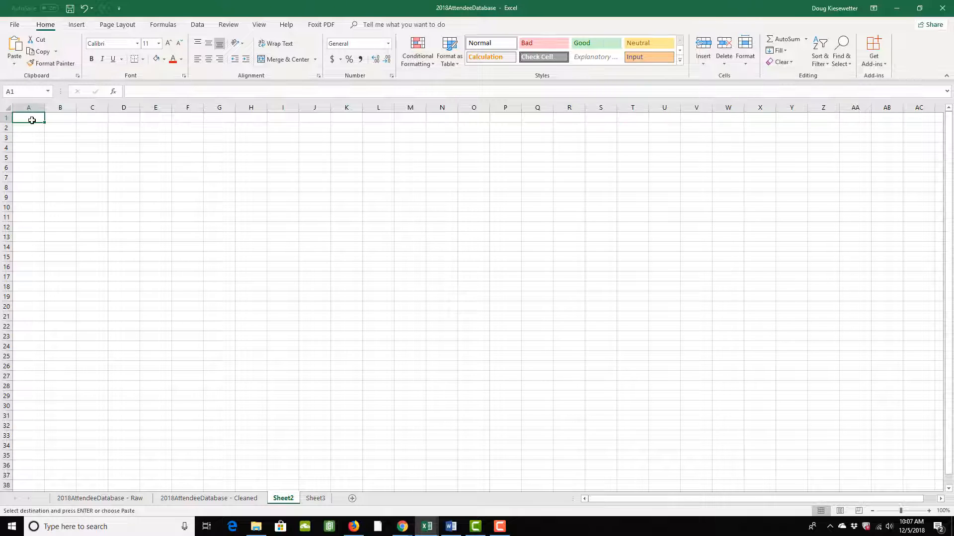
{"action": "key", "text": "ctrl+a"}
{"action": "key", "text": "ctrl+v"}
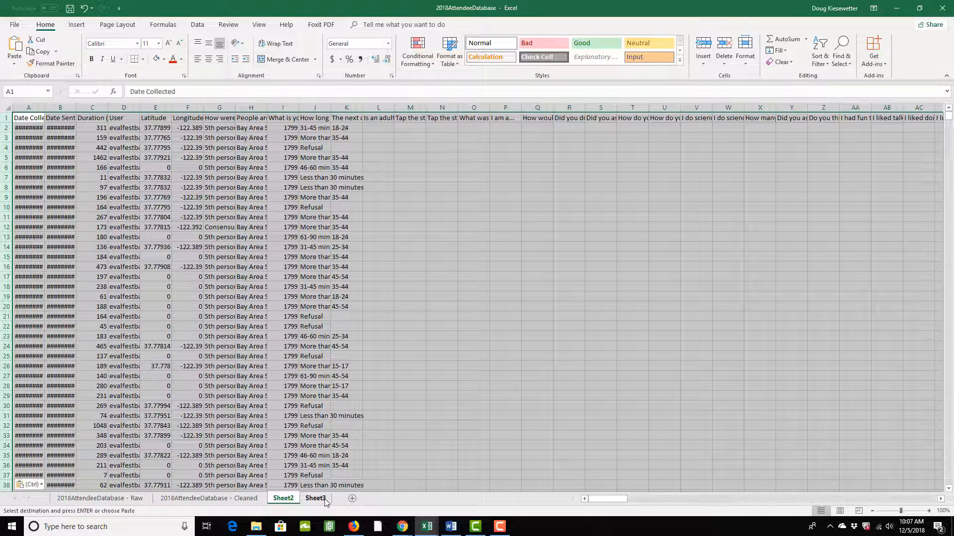
{"action": "left_click", "coordinate": [316, 499]}
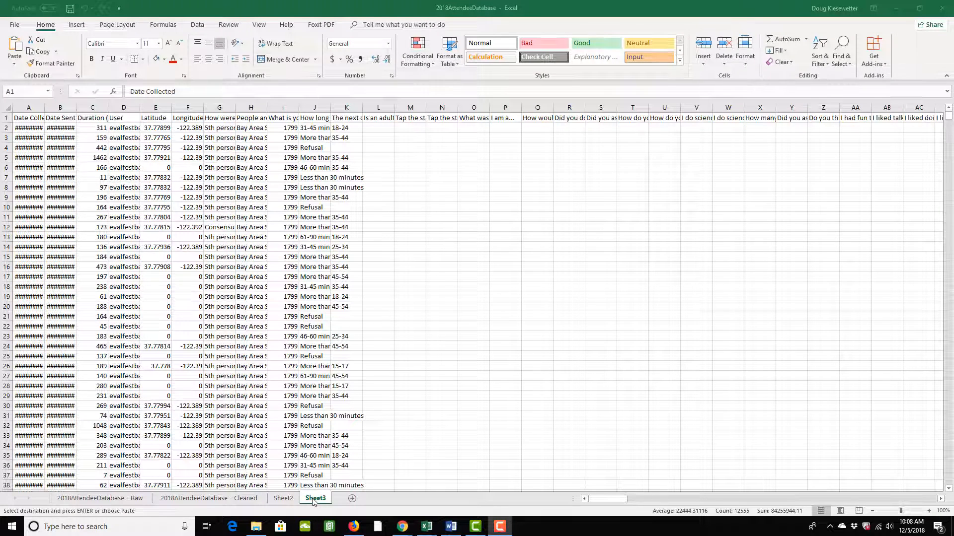
{"action": "left_click", "coordinate": [313, 502]}
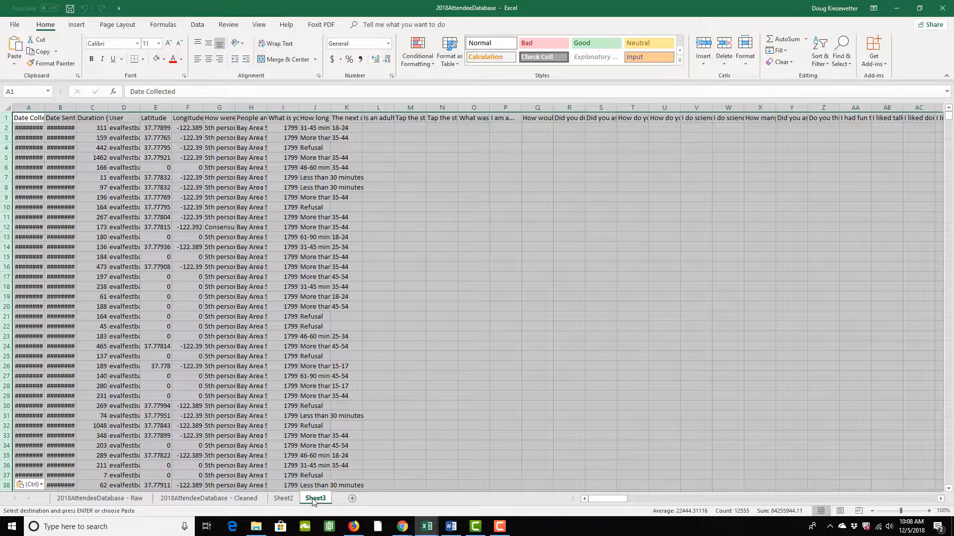
Step: Rename Sheet3 to 'Bay Area - Clean'
{"action": "right_click", "coordinate": [314, 501]}
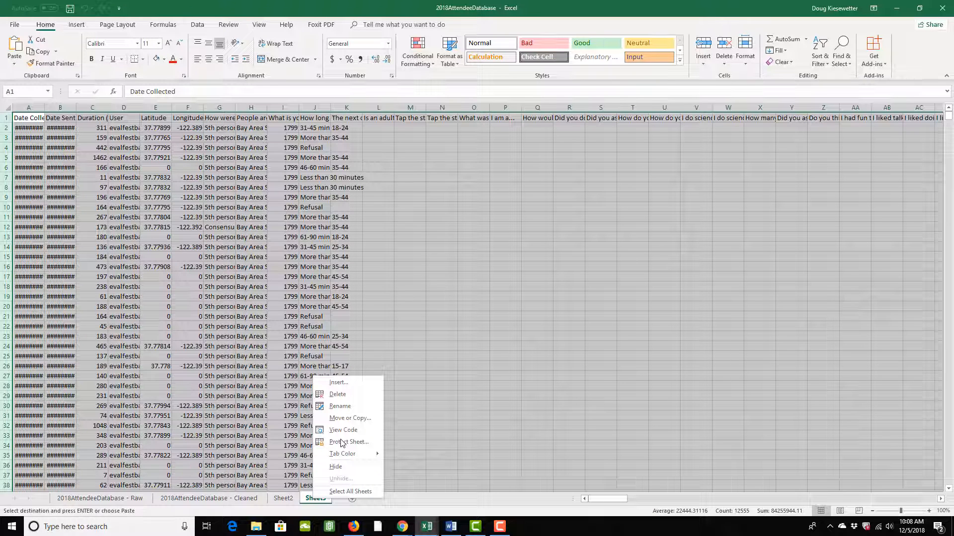
{"action": "left_click", "coordinate": [338, 406]}
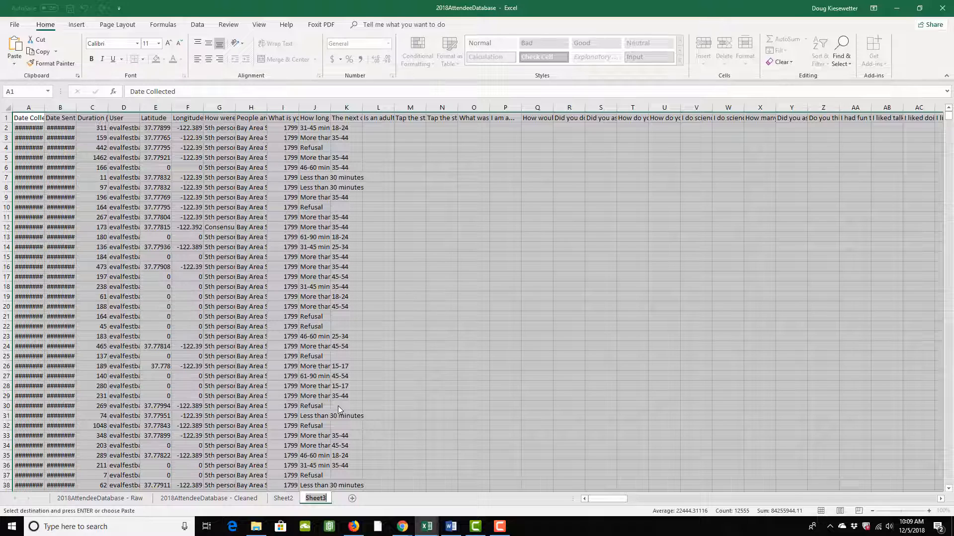
{"action": "type", "text": "Bay Area - Clean"}
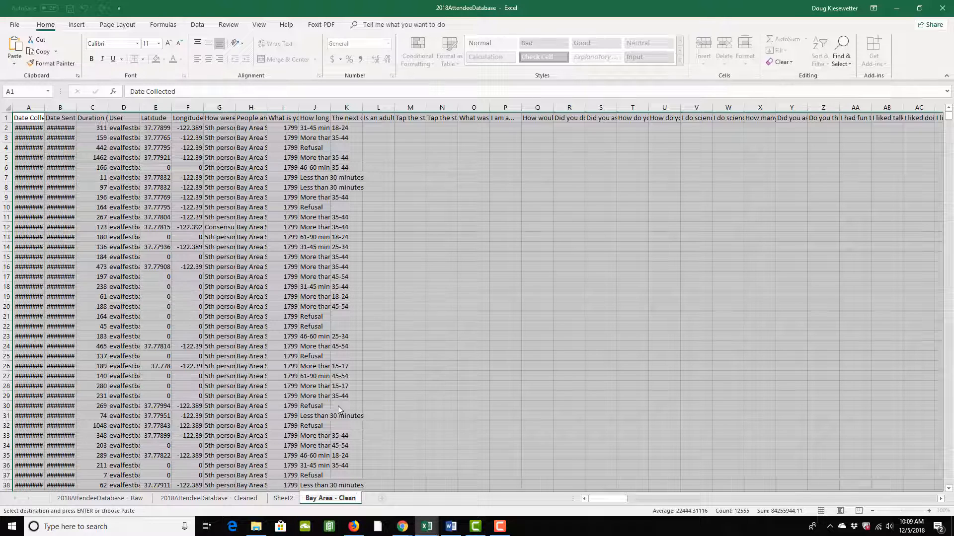
{"action": "key", "text": "Return"}
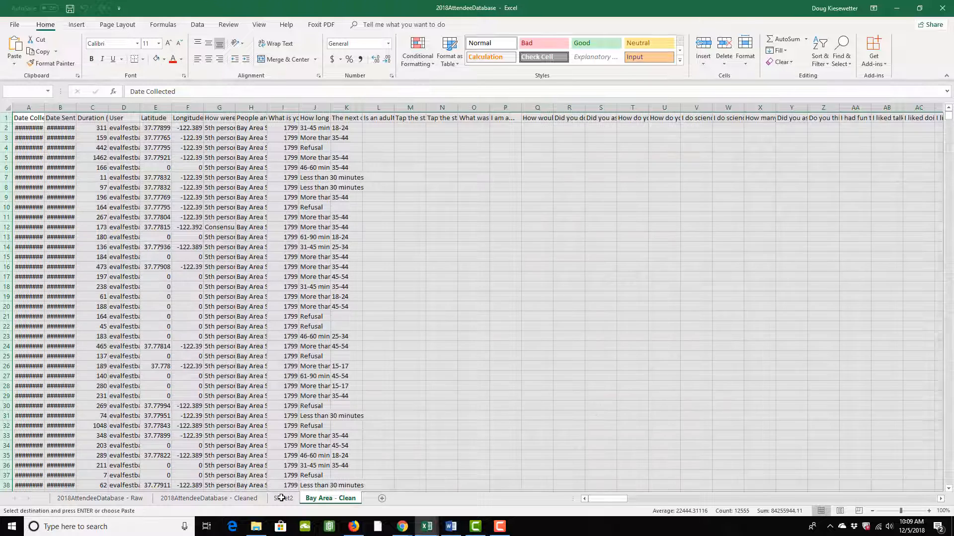
Step: Rename Sheet2 to 'Bay Area - Raw'
{"action": "left_click", "coordinate": [282, 499]}
{"action": "right_click", "coordinate": [281, 498]}
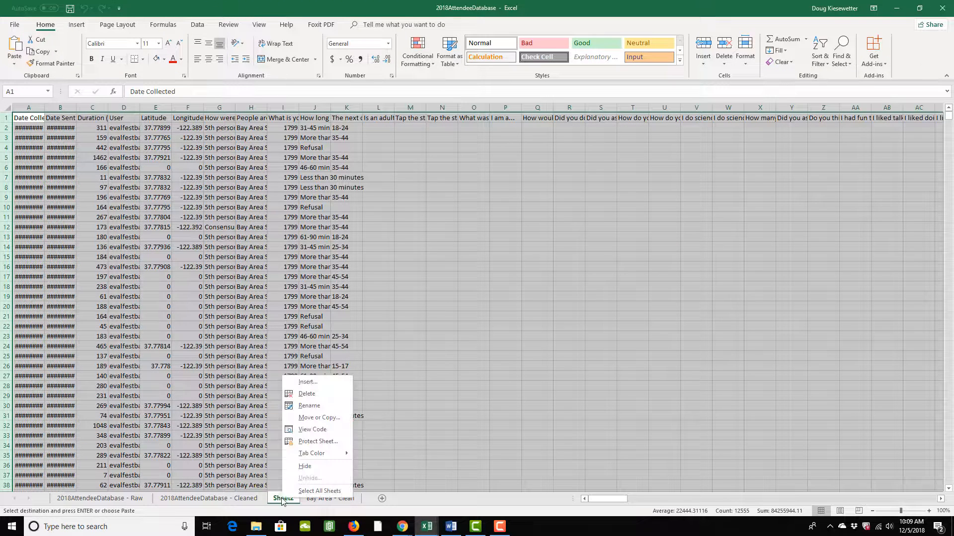
{"action": "left_click", "coordinate": [319, 407]}
{"action": "type", "text": "Ba"}
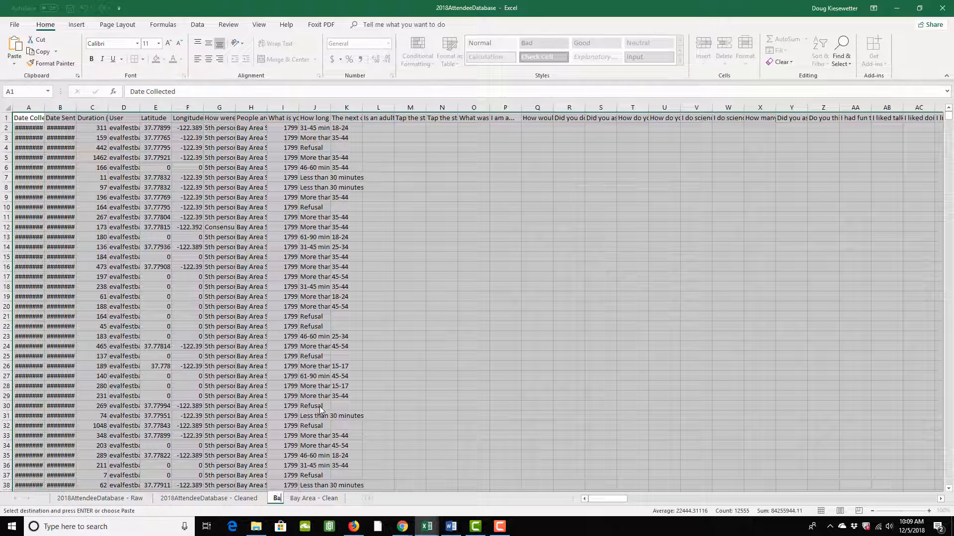
{"action": "type", "text": "y Area -"}
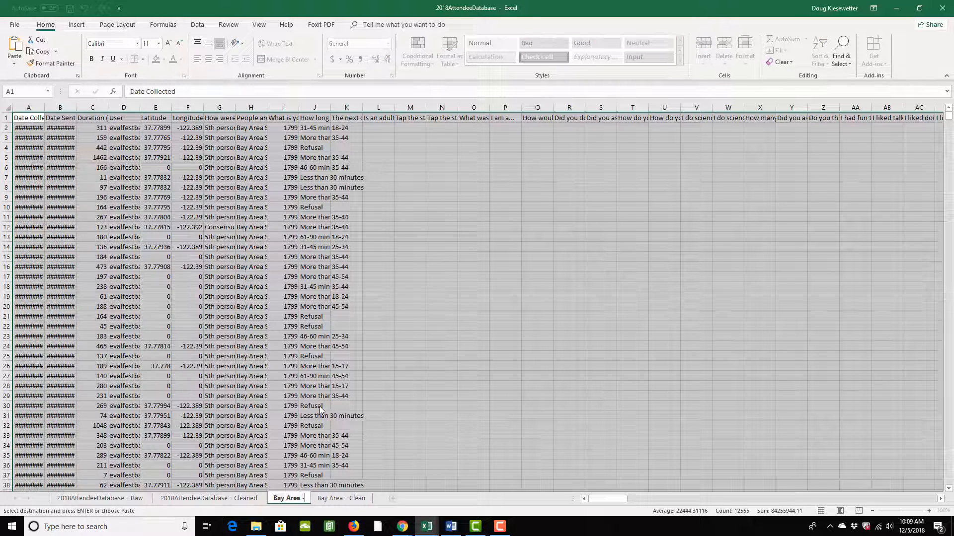
{"action": "type", "text": " Raw"}
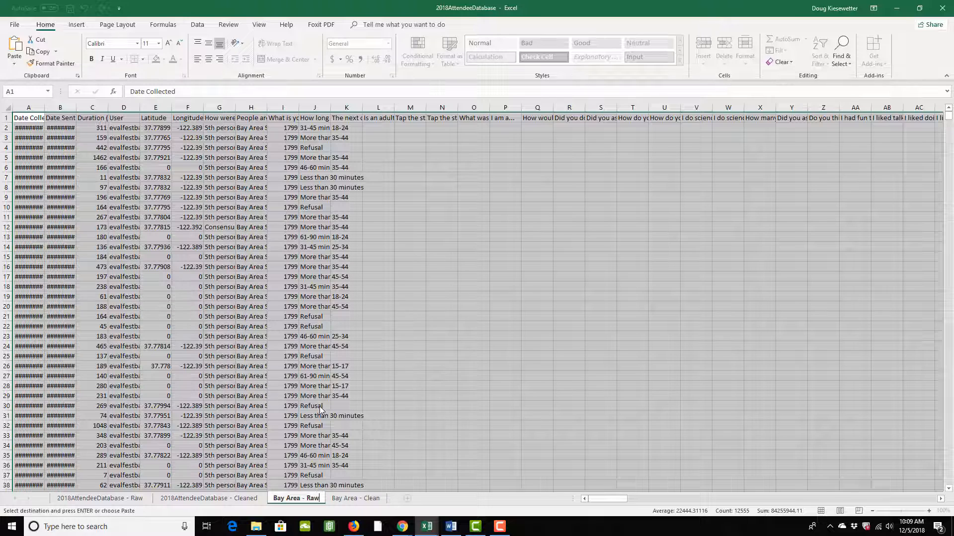
{"action": "key", "text": "Return"}
Step: Protect the Bay Area - Raw sheet with a password, entered and confirmed
{"action": "right_click", "coordinate": [299, 499]}
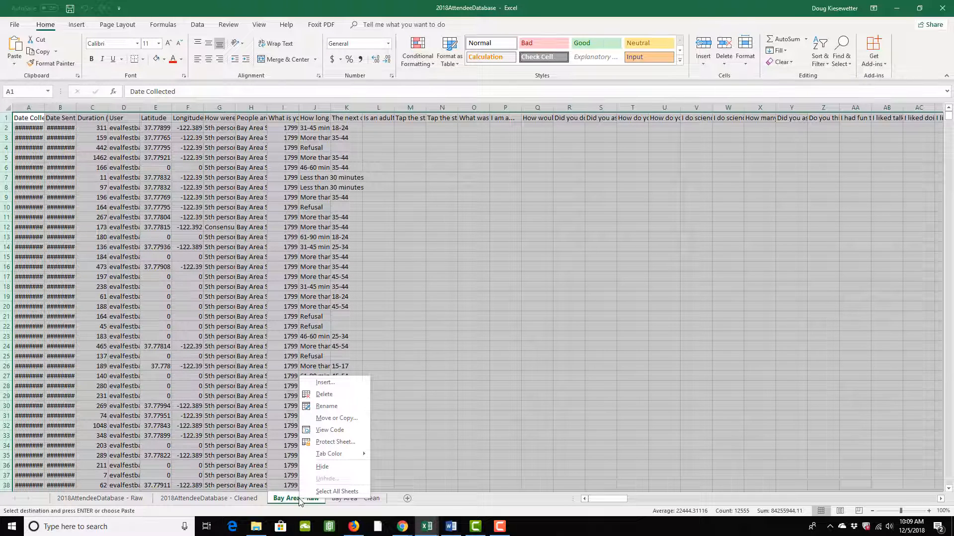
{"action": "left_click", "coordinate": [320, 443]}
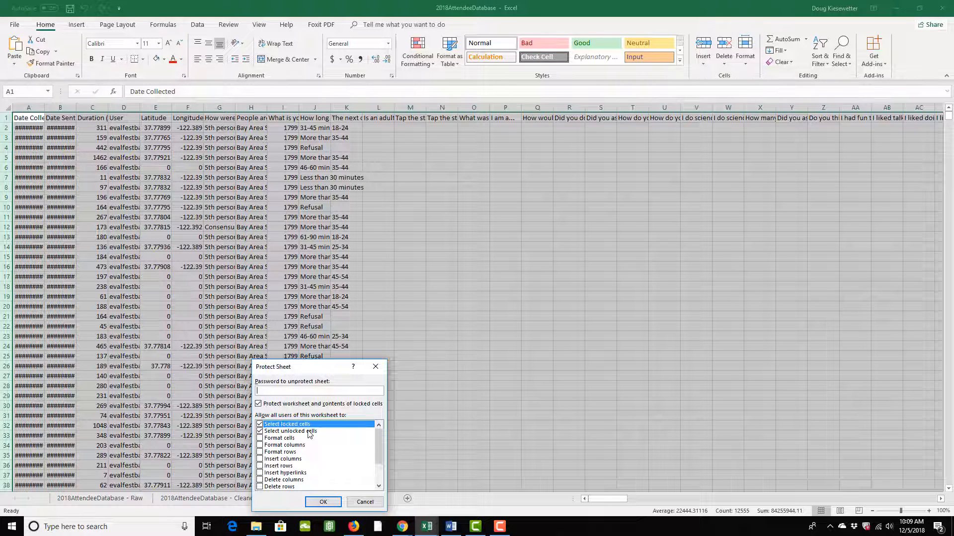
{"action": "type", "text": "********"}
{"action": "left_click", "coordinate": [323, 502]}
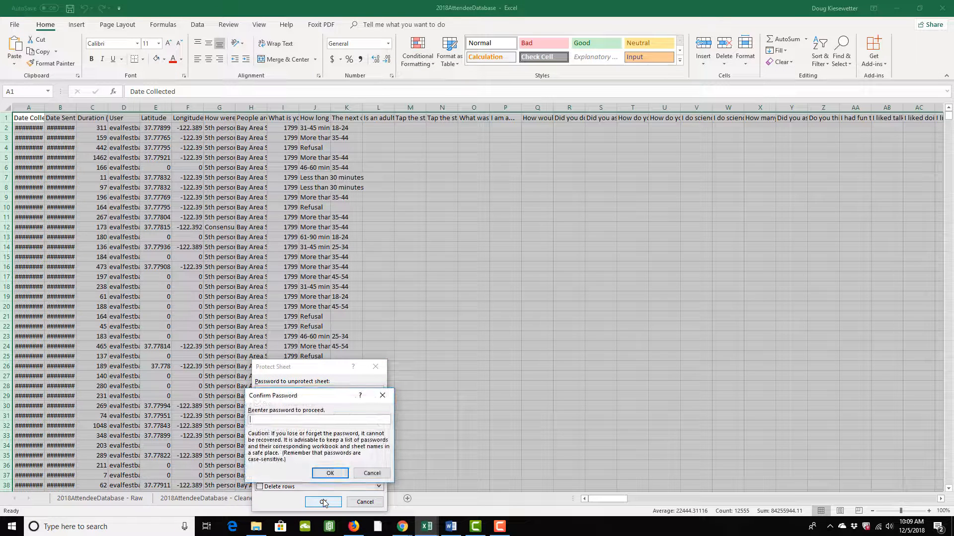
{"action": "type", "text": "********"}
{"action": "left_click", "coordinate": [329, 474]}
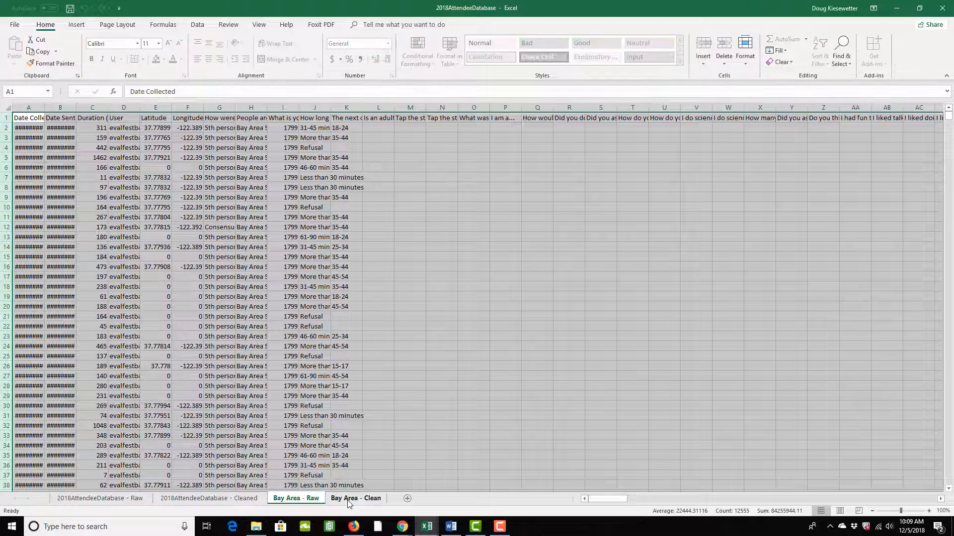